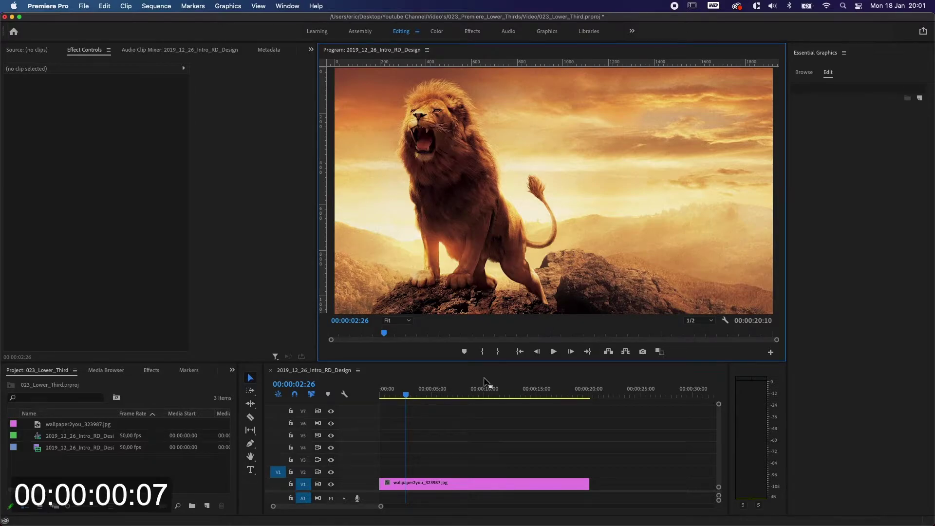
- Add a text layer reading "Simba the Lion" over the hills beside the lion
click(362, 475)
key(t)
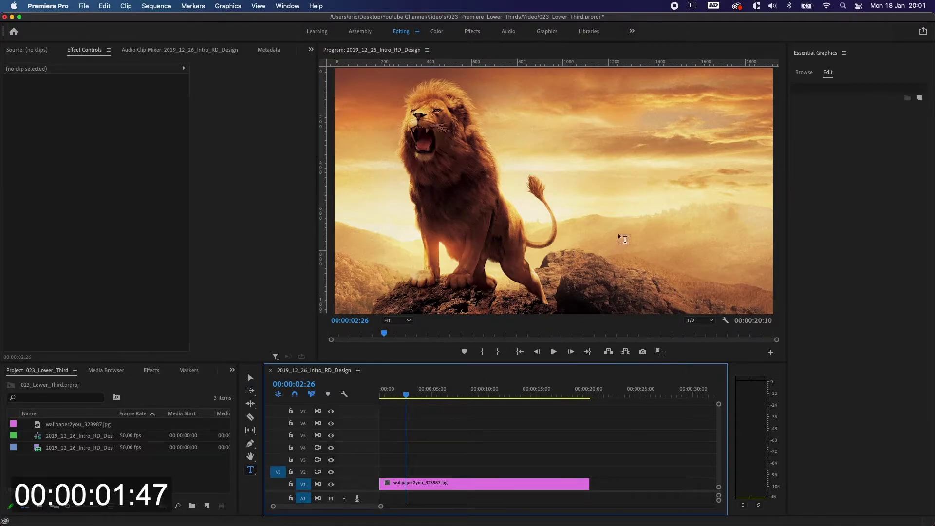
click(615, 233)
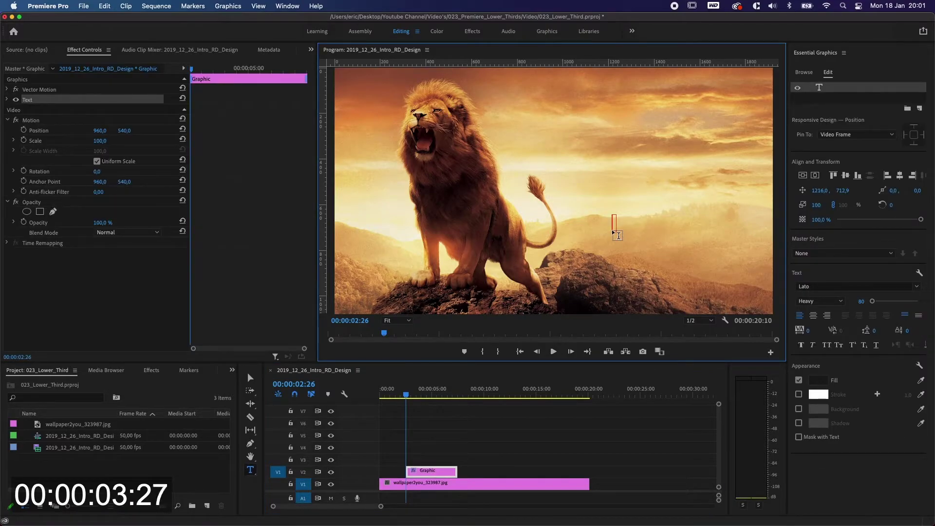
text(Simba the)
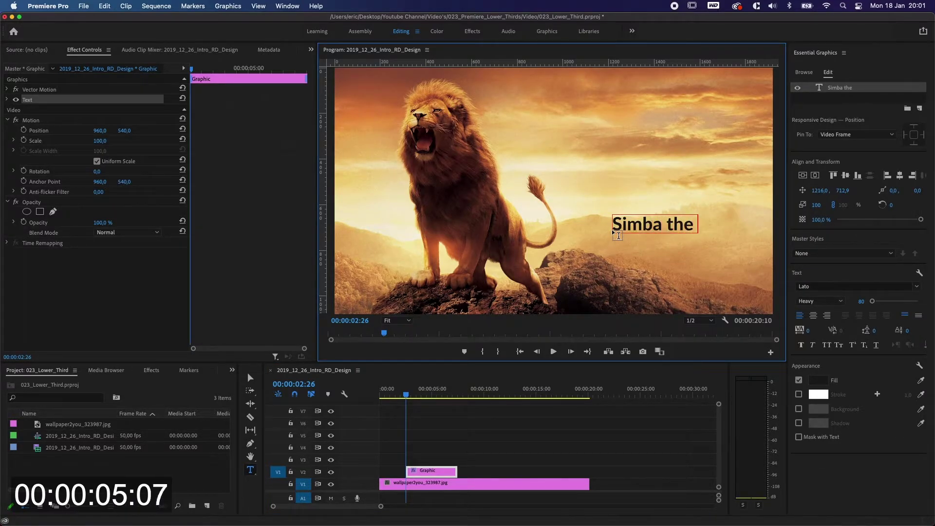
text( Lion)
- Set the words "the Lion" in the title to the Medium font weight
click(653, 225)
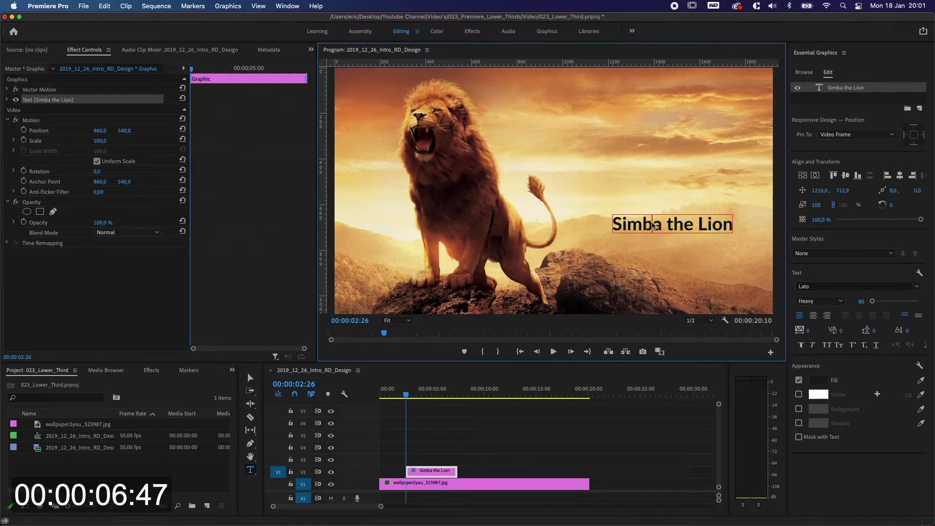
drag(665, 225, 736, 228)
click(682, 230)
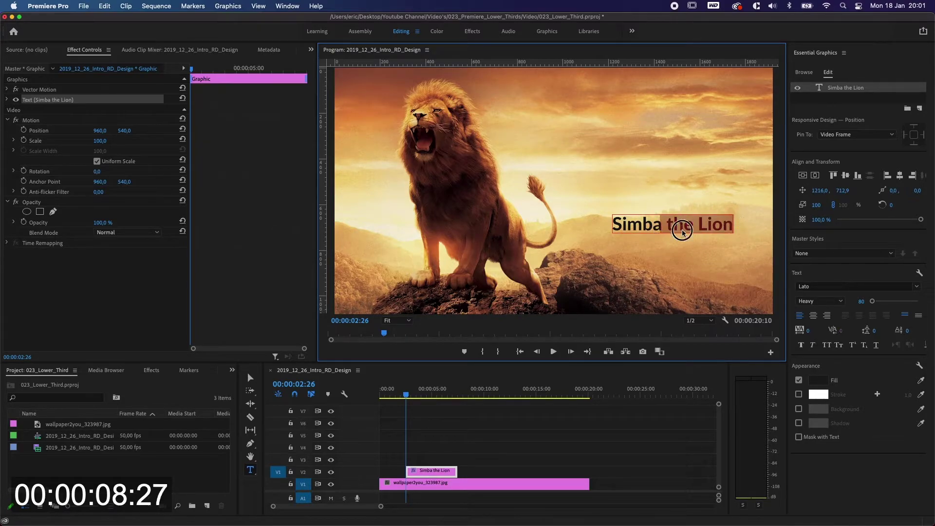
drag(667, 224, 751, 227)
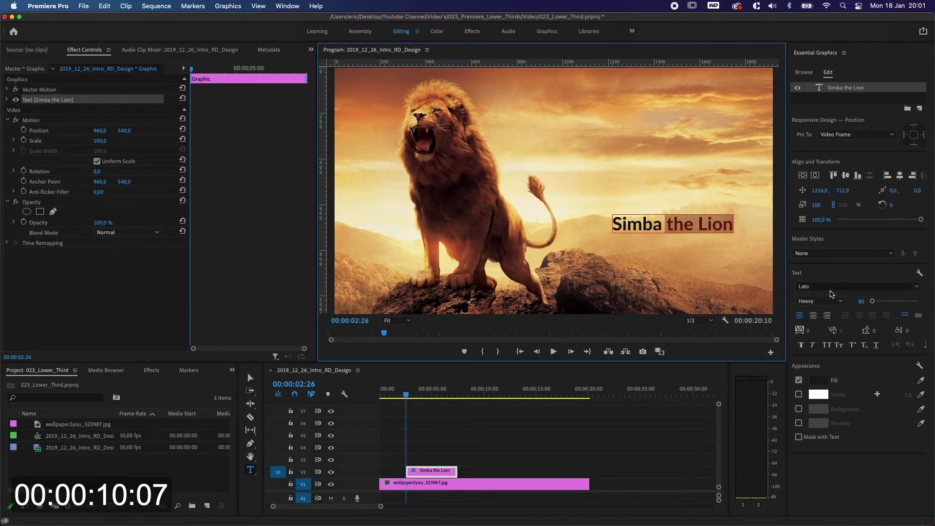
click(832, 301)
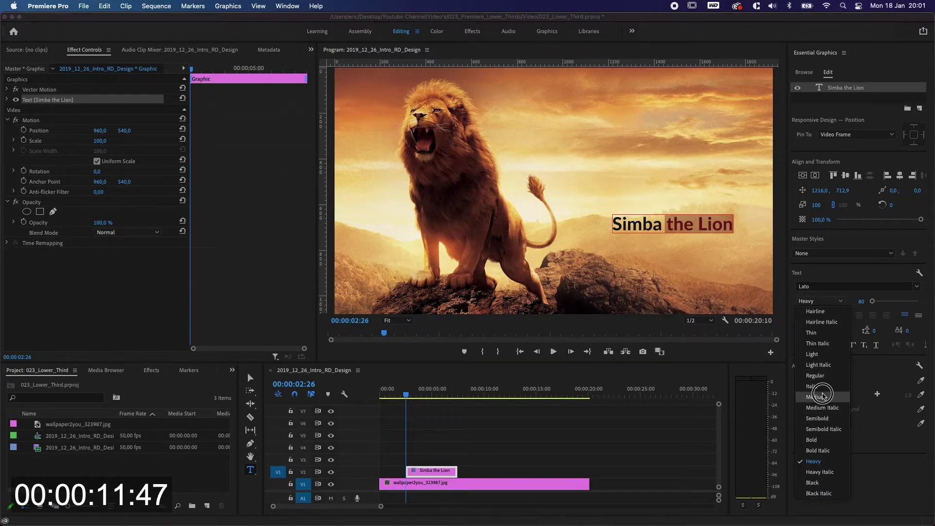
click(823, 396)
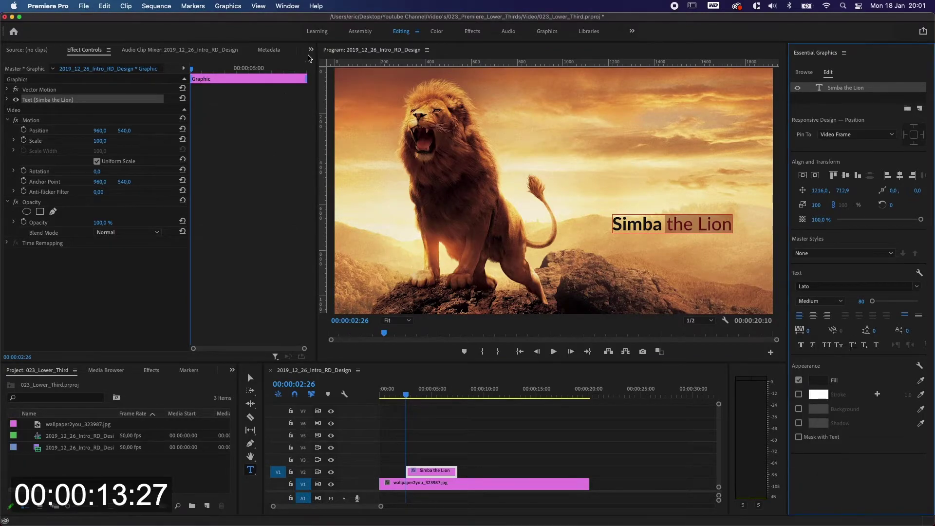
- Lower the title to a vertical position of about 801, and shift its clip and the playhead to the sequence start
click(250, 378)
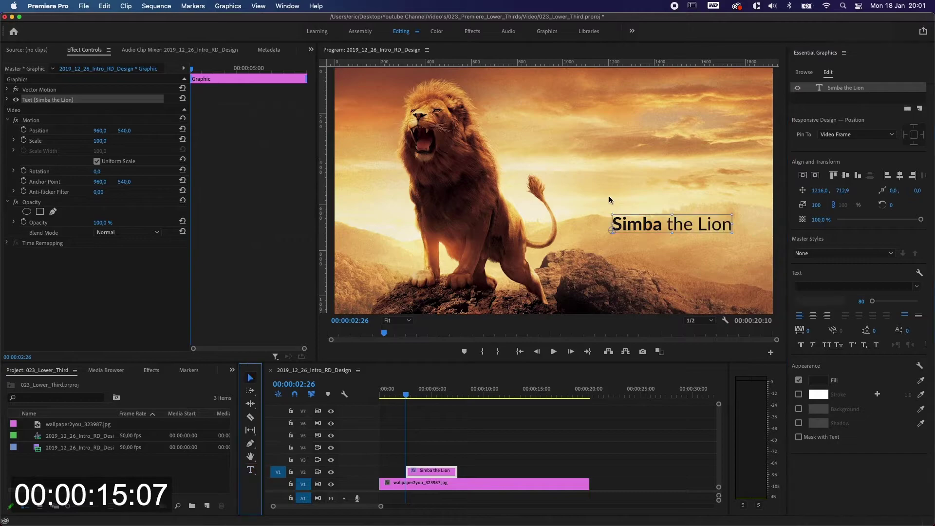
drag(646, 234, 649, 250)
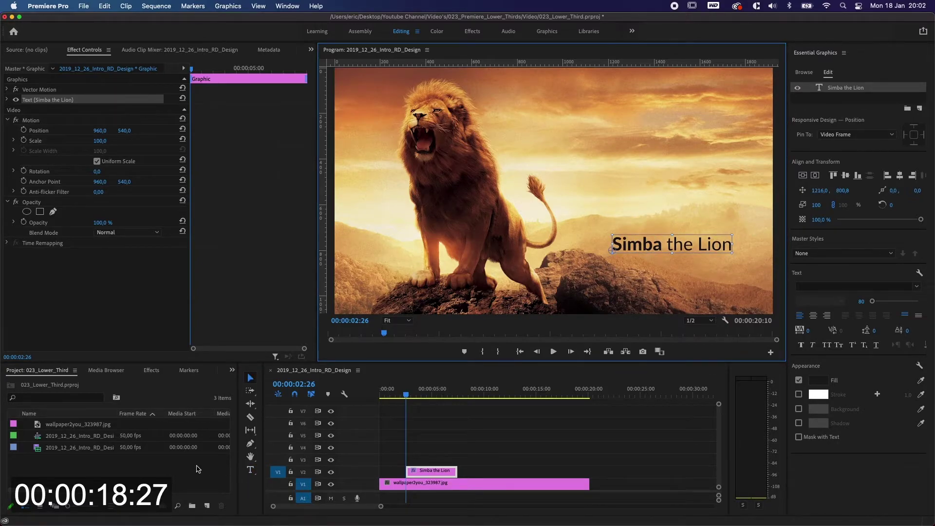
drag(431, 470, 404, 470)
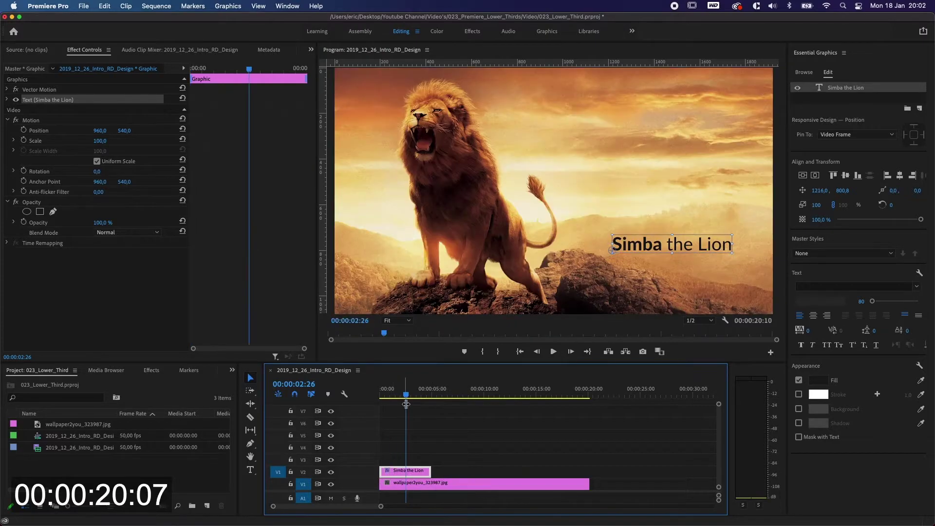
drag(403, 398, 351, 399)
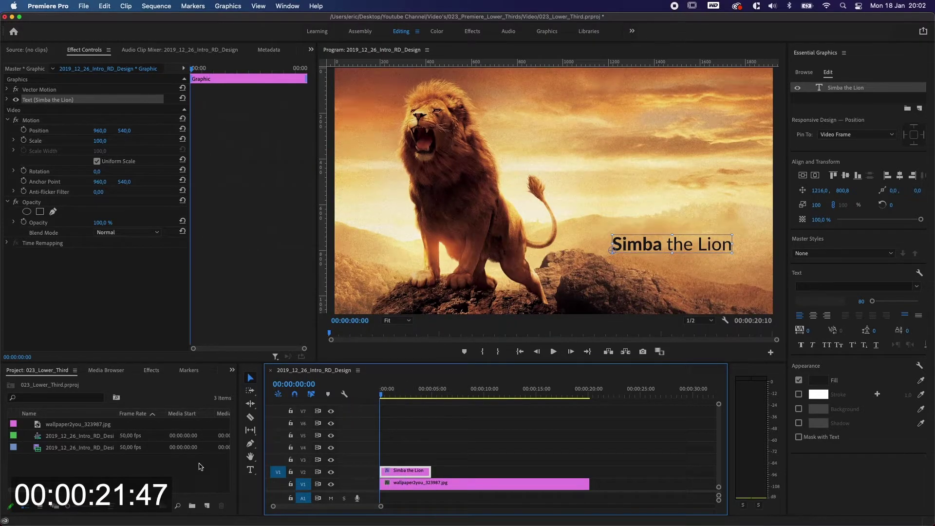
- Create a dark grey 1E1E1E matte named Color Matte and place it on V3 above the title clip, starting at the sequence start
click(208, 506)
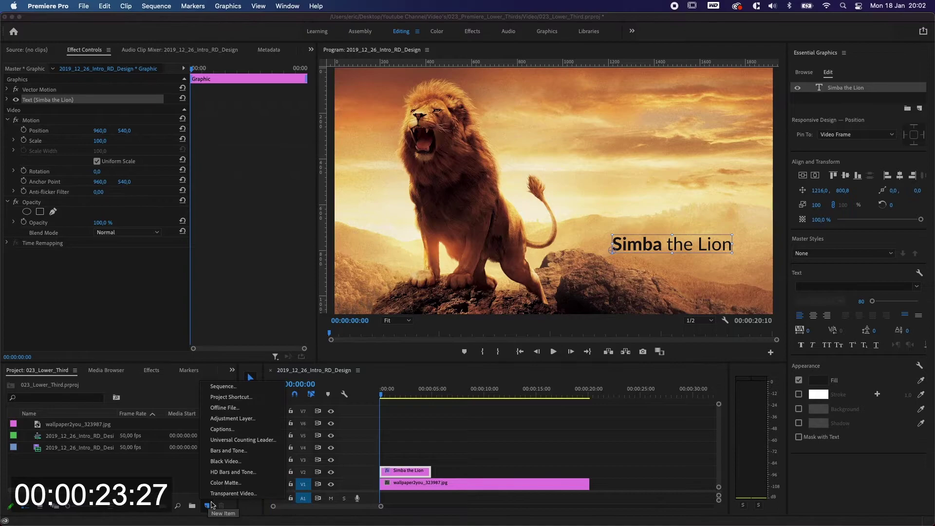
click(226, 488)
click(528, 310)
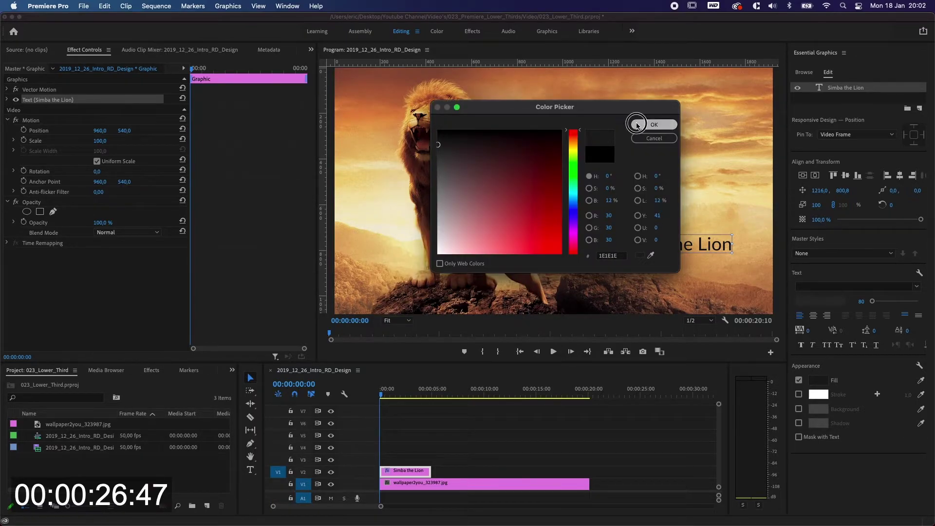
click(654, 124)
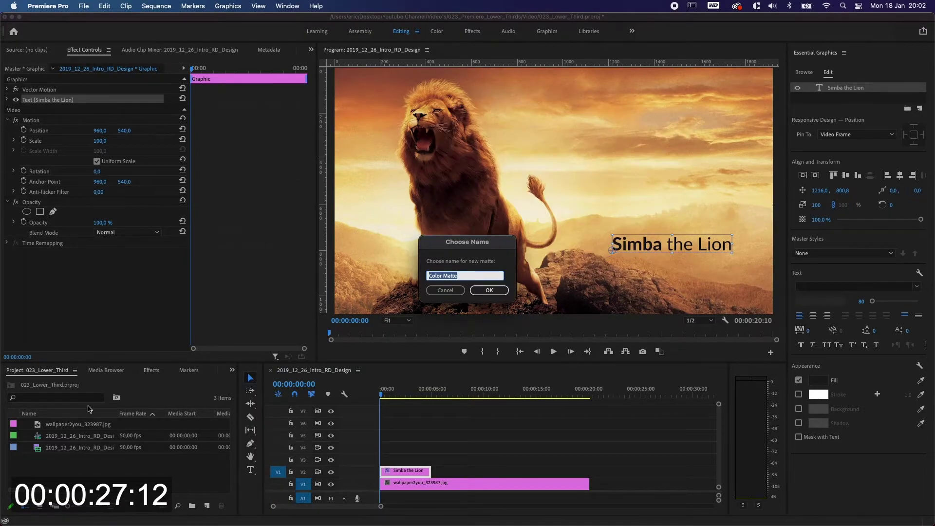
click(505, 296)
drag(55, 425, 386, 460)
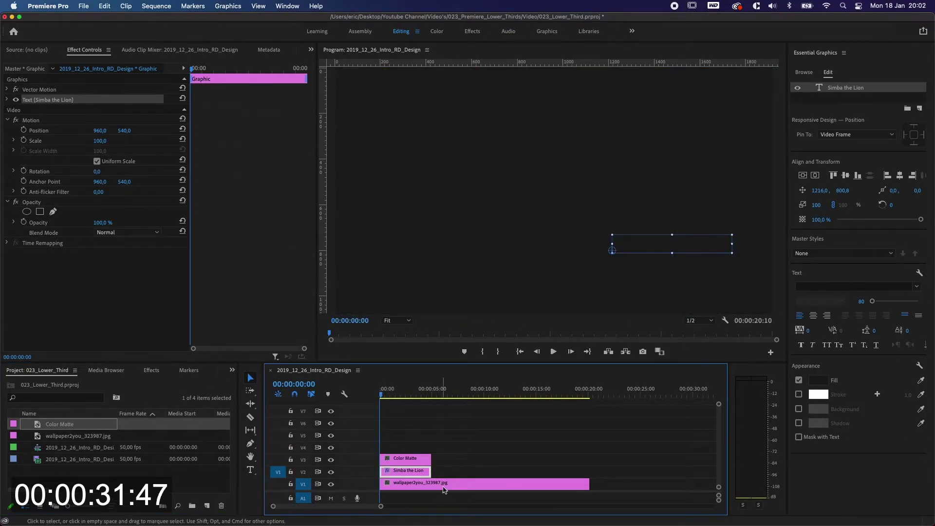
- Turn off uniform scaling for the colour matte and set its scale width to 1 and scale height to 8
click(414, 461)
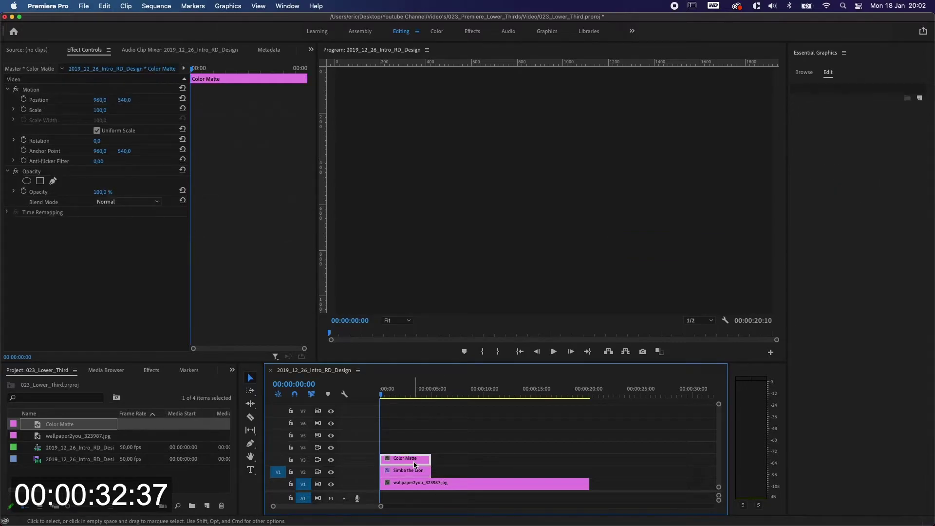
click(96, 131)
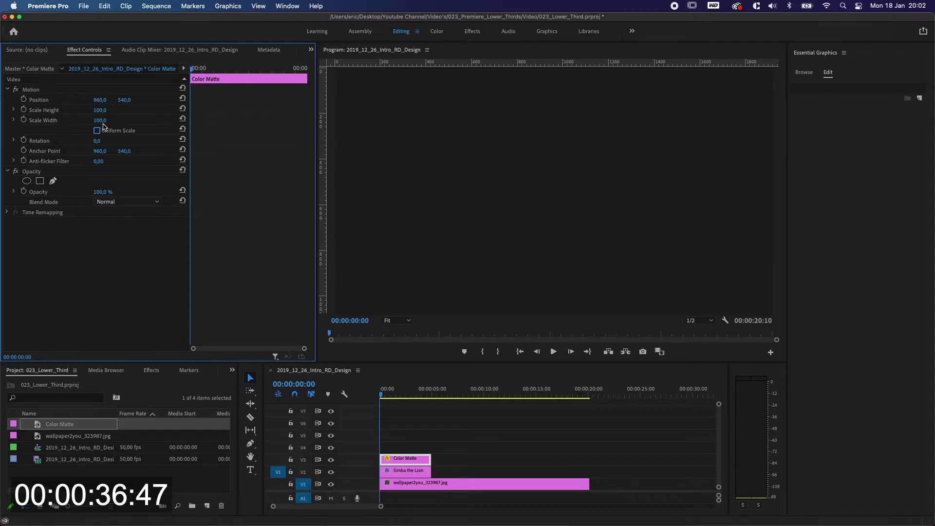
click(100, 120)
text(1)
key(Return)
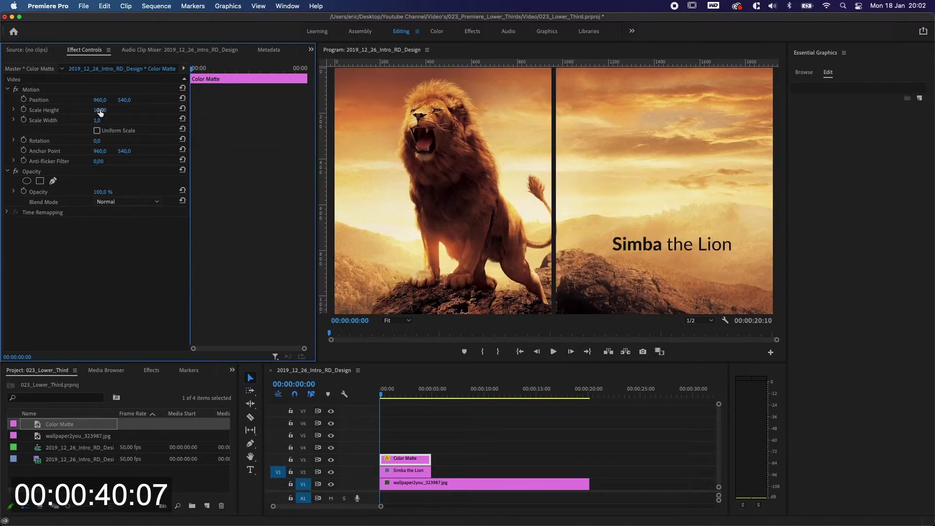
drag(99, 110, 55, 110)
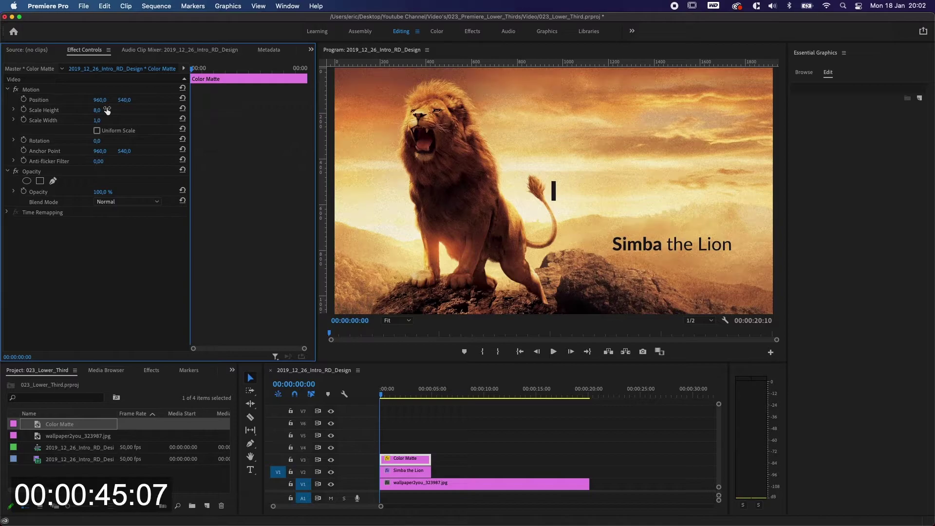
- Position the narrow matte bar at 1210, 772, directly in front of the title's first letter
drag(96, 100, 175, 100)
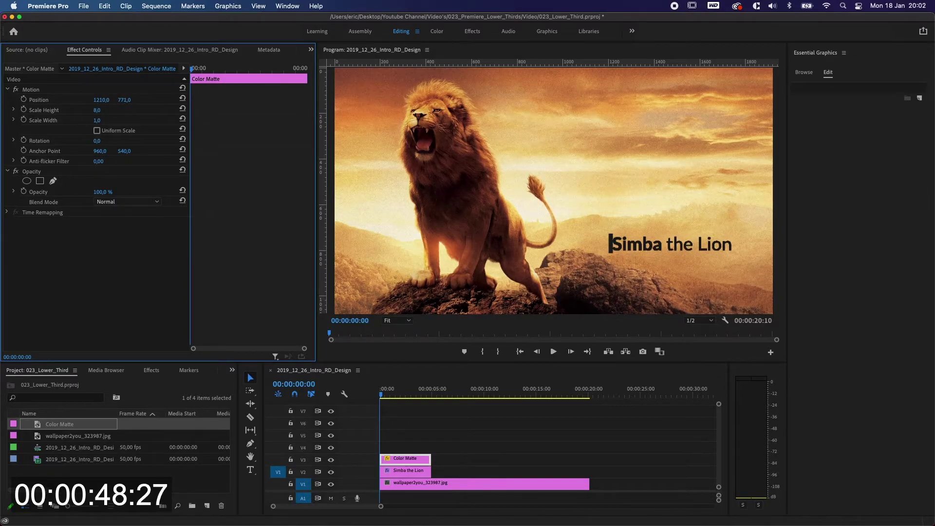
drag(129, 100, 128, 102)
click(127, 100)
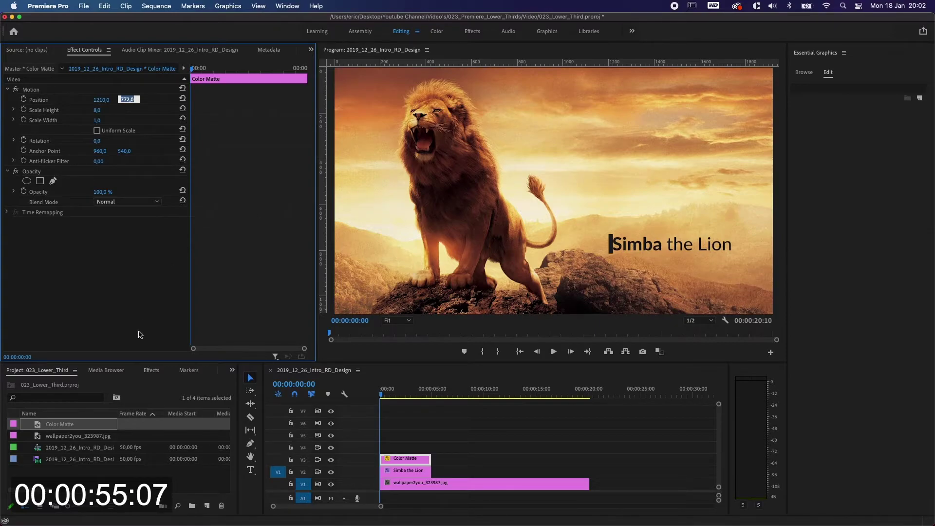
- Apply the Linear Wipe video effect to the Color Matte clip
click(161, 370)
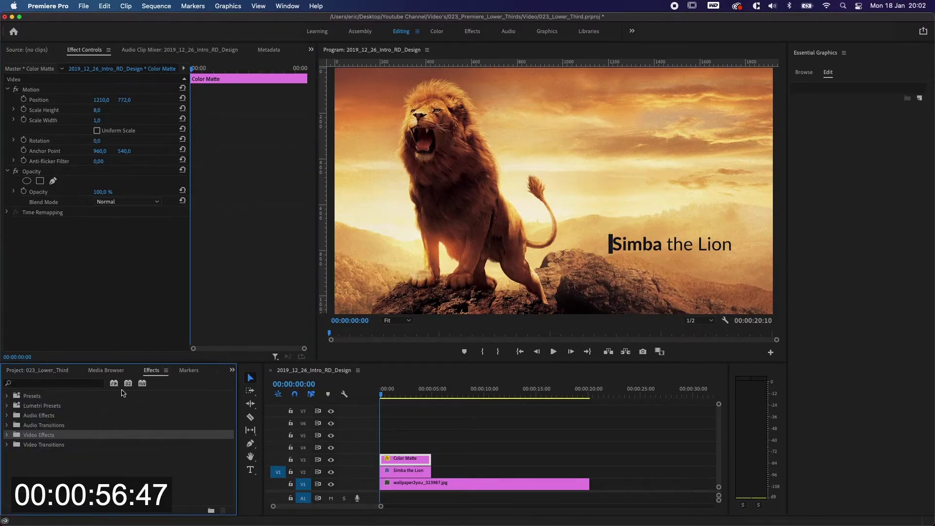
double_click(27, 436)
scroll(27, 436, down, 5)
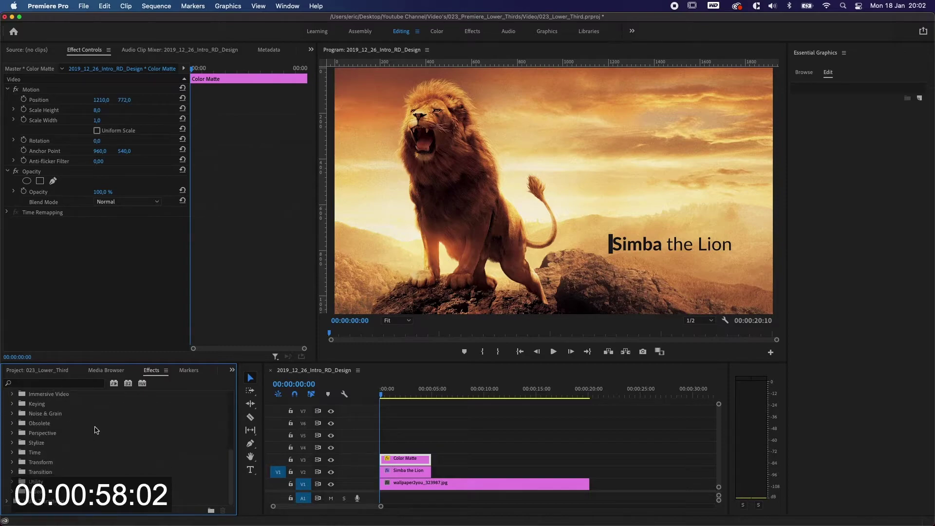
click(13, 474)
scroll(20, 467, down, 3)
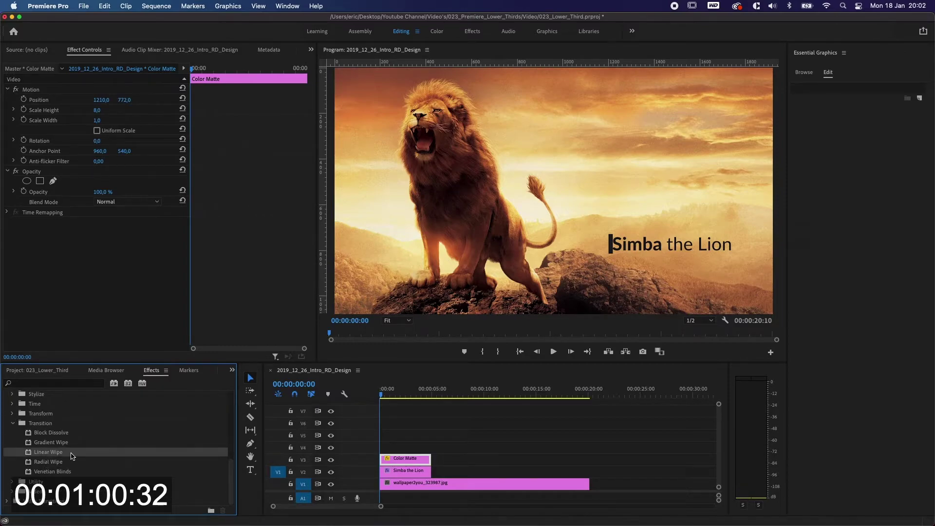
drag(72, 456, 400, 458)
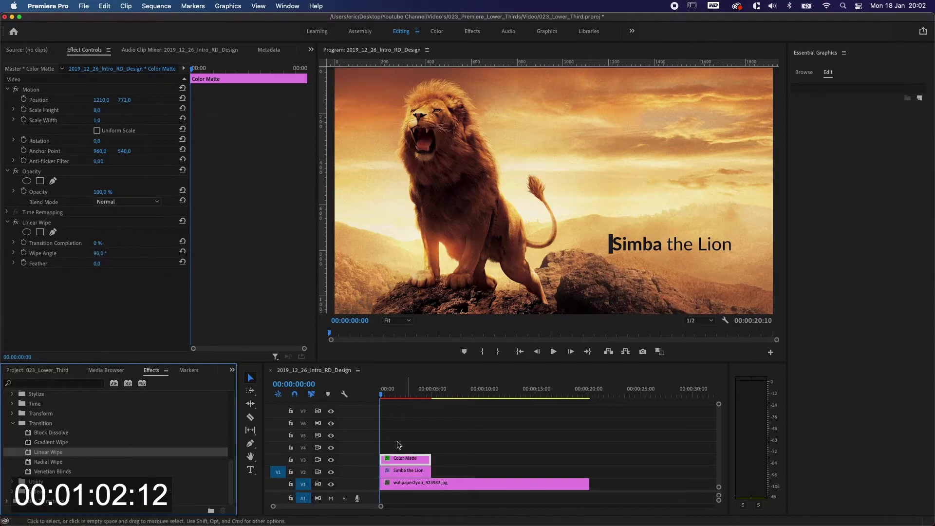
- Set the matte's Linear Wipe angle to -90°
click(100, 253)
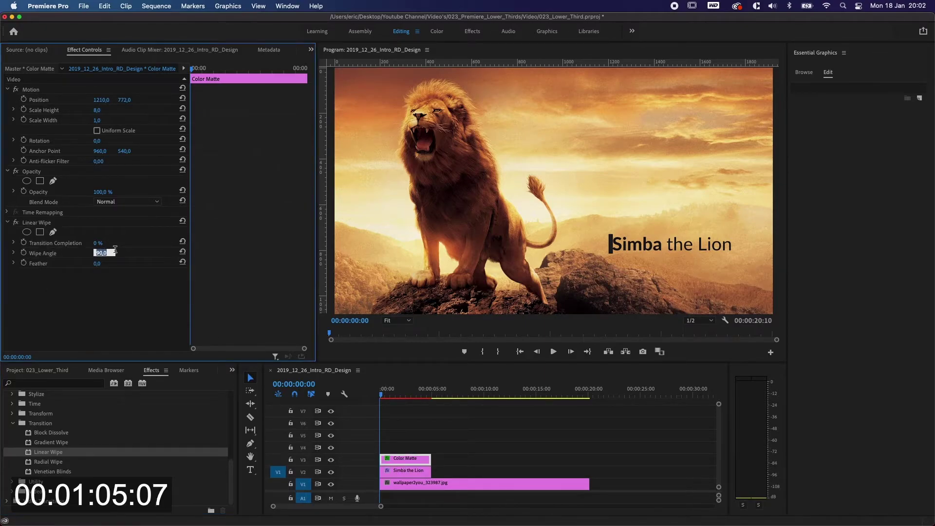
key(Left)
key(Return)
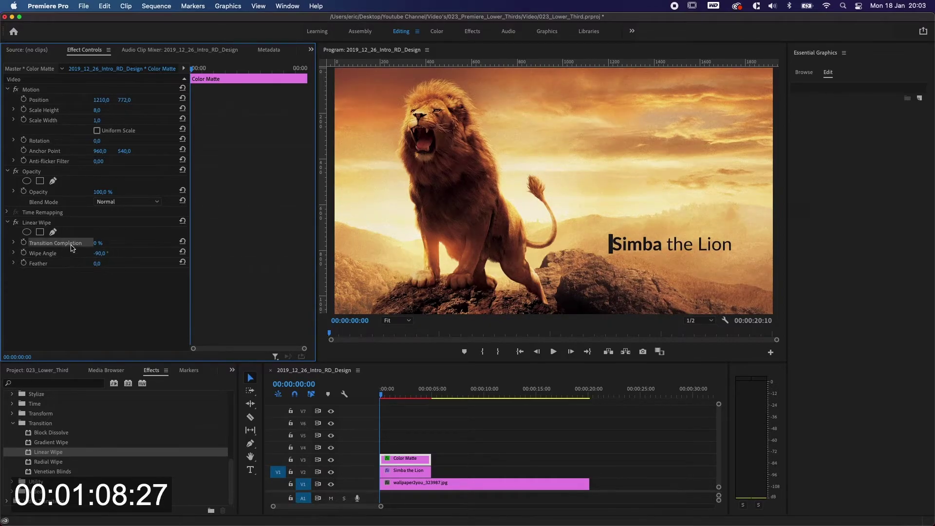
- Keyframe the matte's Linear Wipe Transition Completion at 100% on the first frame
click(23, 244)
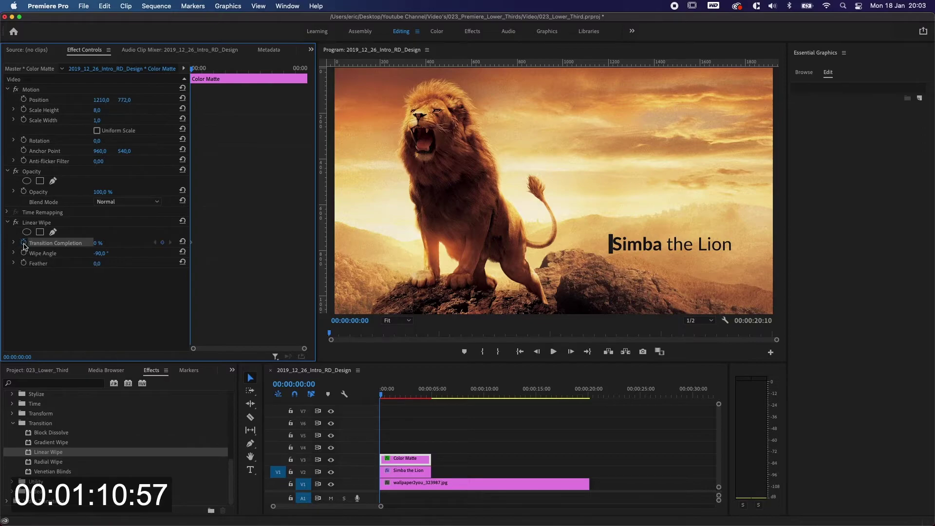
click(106, 242)
key(Return)
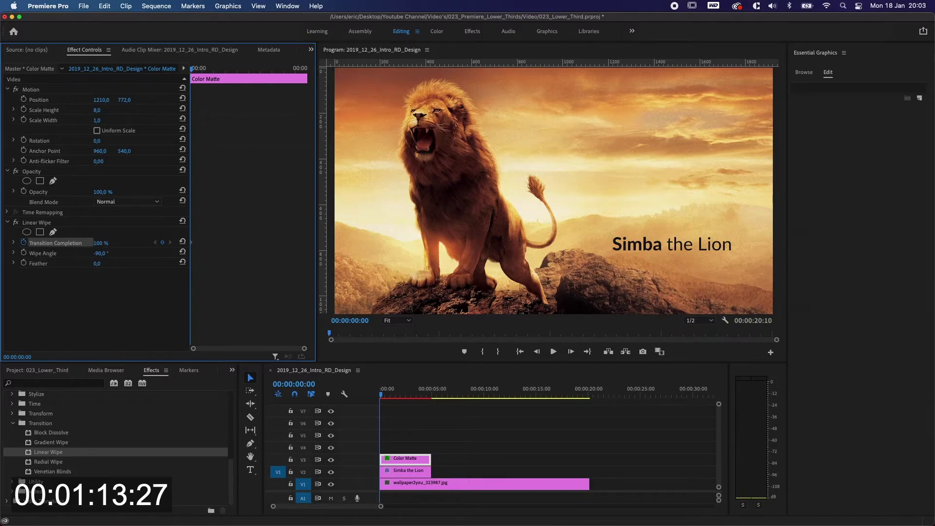
- Add a Transition Completion keyframe of 0% to the matte's wipe at 00:00:00:07
click(194, 70)
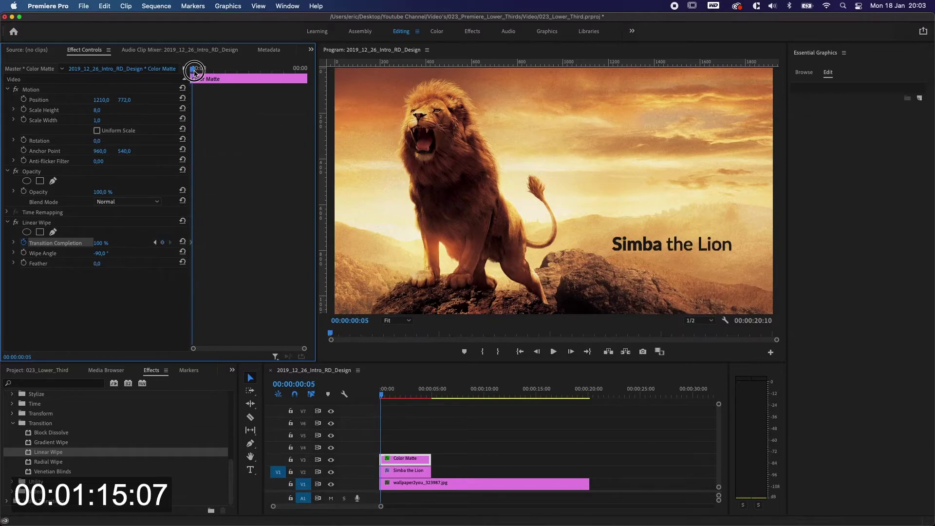
drag(194, 72, 194, 70)
click(100, 243)
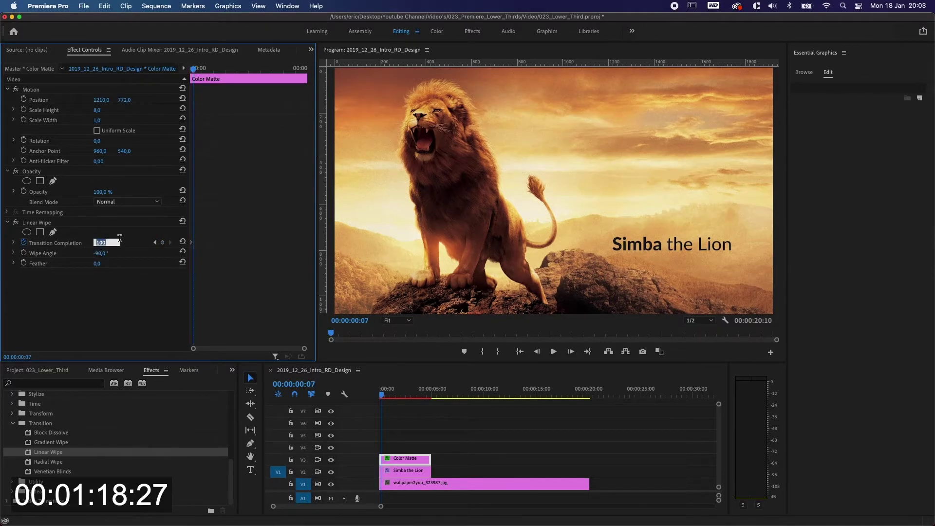
text(0)
key(Return)
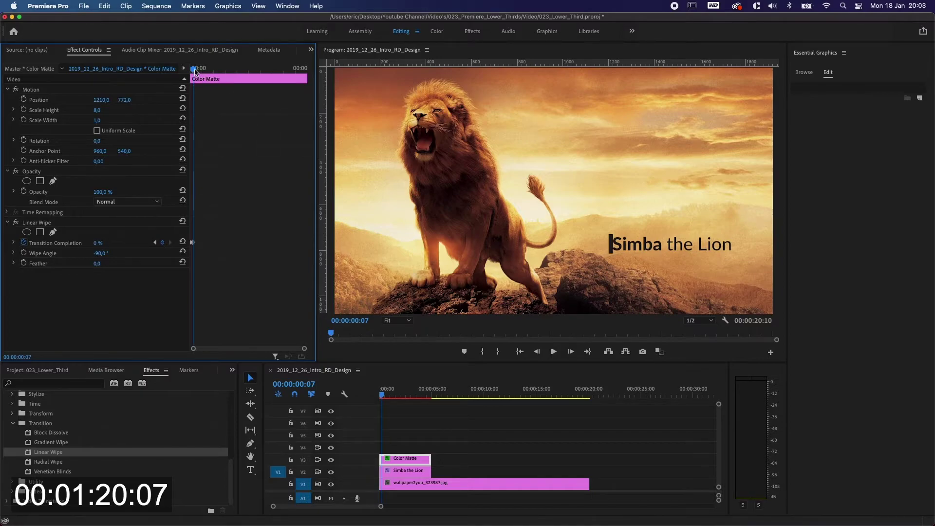
- Start keyframing the matte's Position at the sequence start
drag(194, 70, 190, 70)
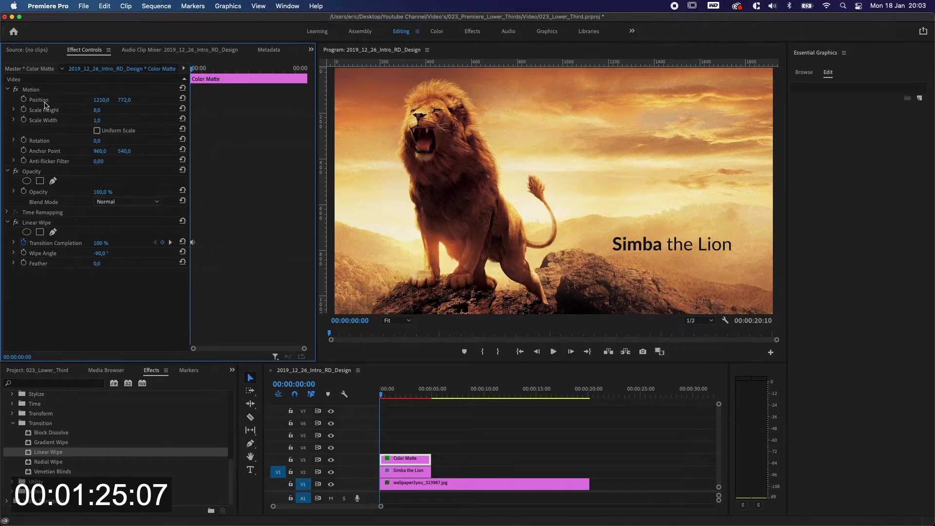
click(23, 99)
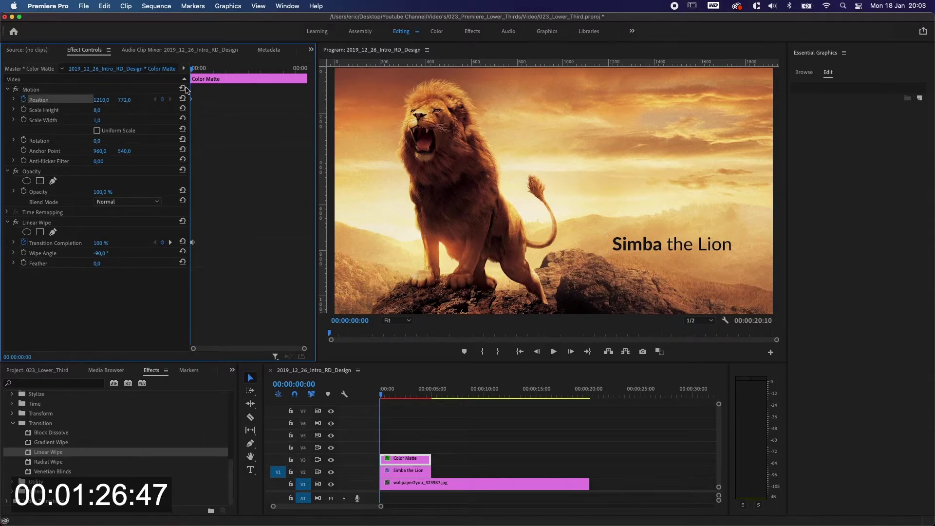
- Add a Position keyframe to the matte at 00:00:01:30 with X at 1750, just past the end of the text
drag(192, 69, 228, 73)
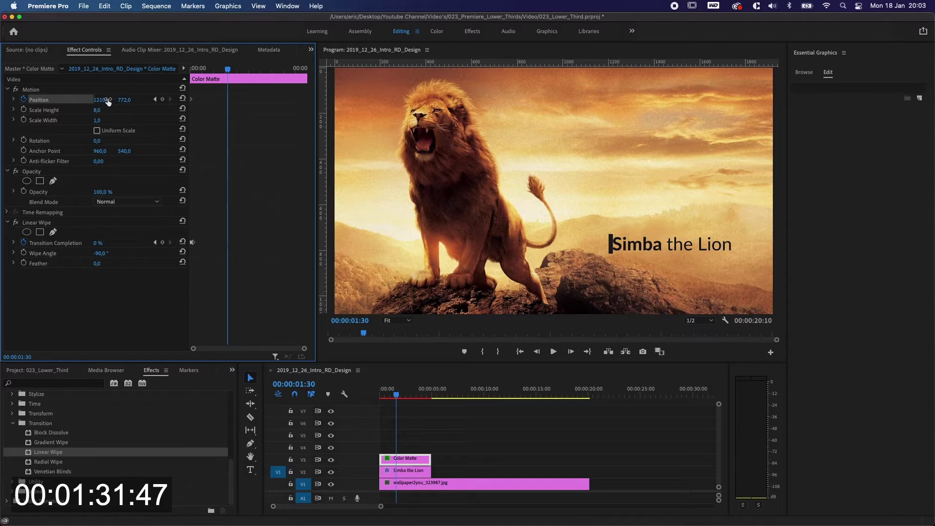
drag(109, 102, 370, 101)
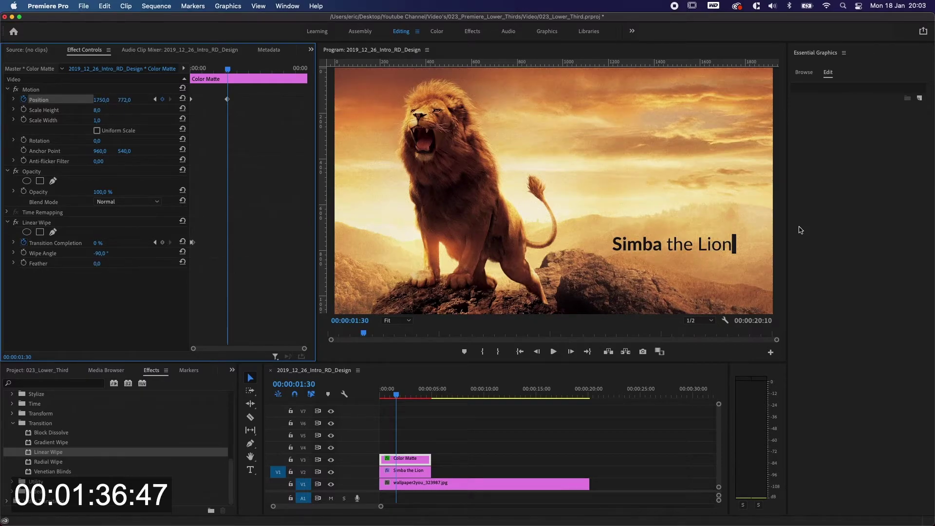
- Keyframe the matte's wipe Transition Completion at 0% on 00:00:01:26 and 100% on 00:00:01:30
click(162, 243)
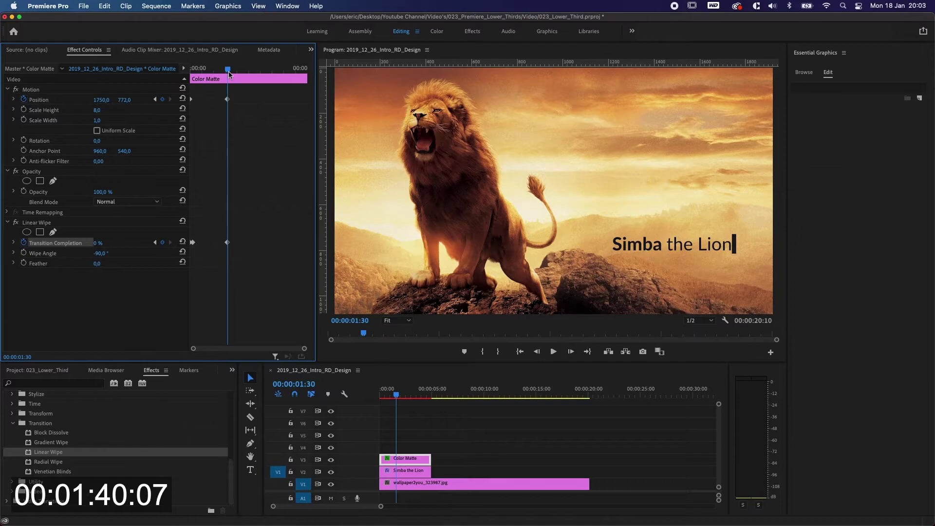
drag(227, 69, 225, 70)
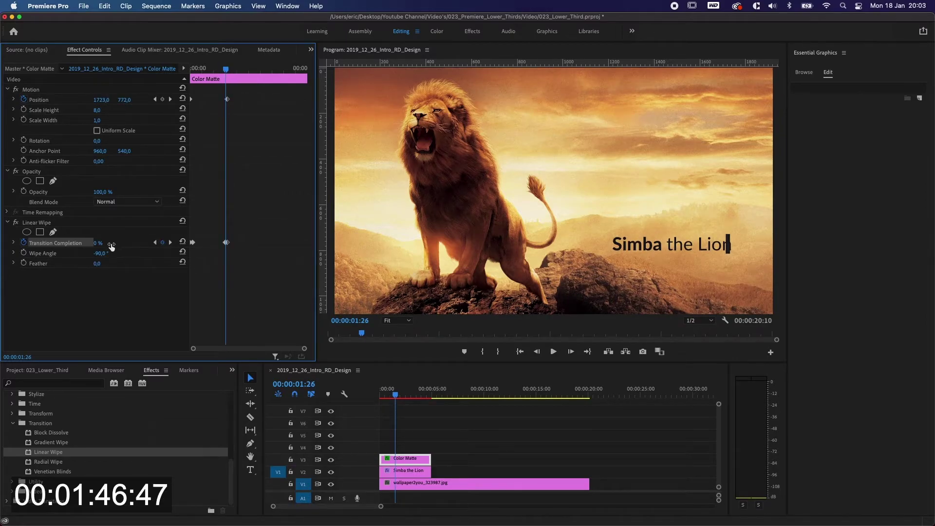
click(171, 242)
click(98, 243)
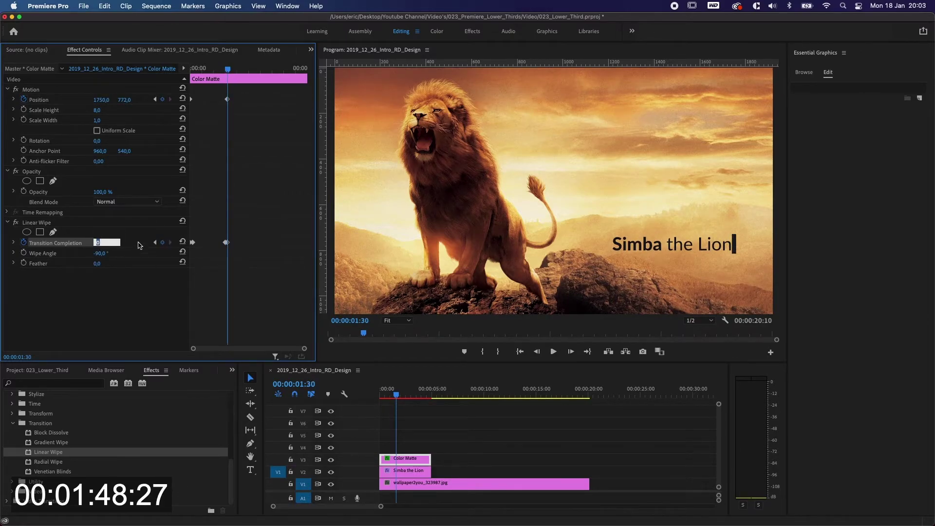
text(75)
key(Return)
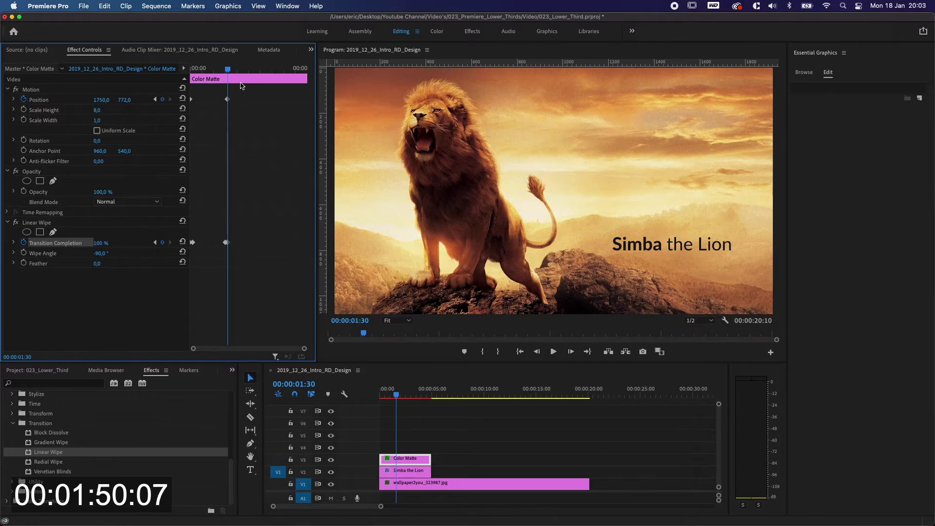
- At 00:00:01:33, add a four-point opacity mask to the Simba the Lion text layer and shape it around the whole text
click(227, 70)
drag(227, 70, 229, 71)
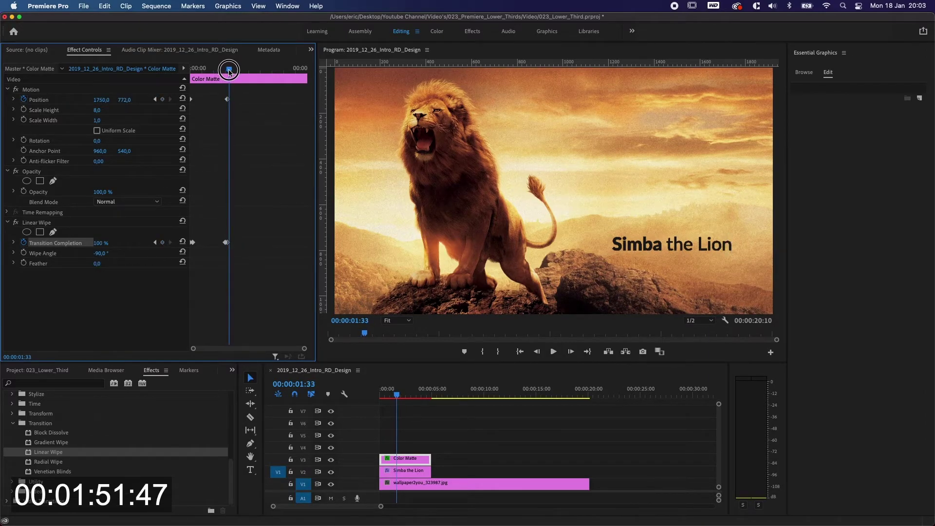
click(412, 471)
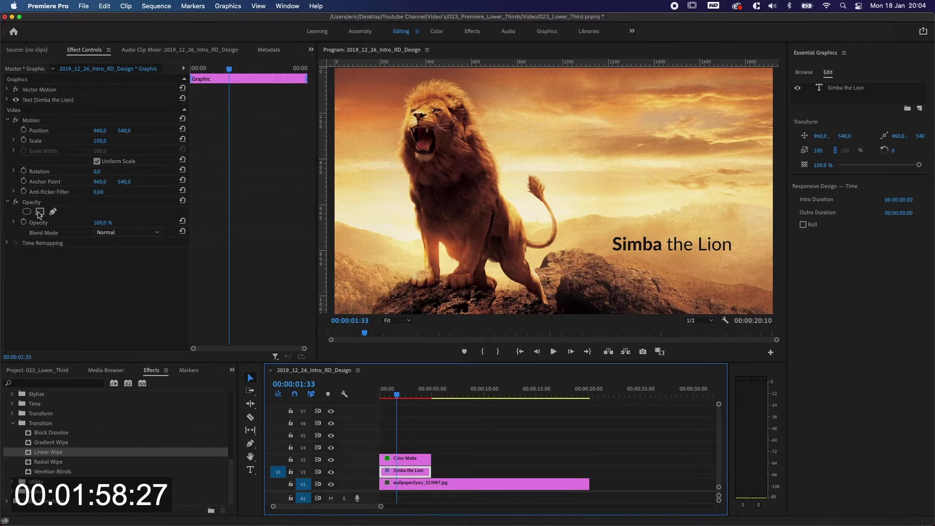
click(40, 212)
click(579, 191)
drag(579, 191, 650, 247)
drag(726, 281, 734, 261)
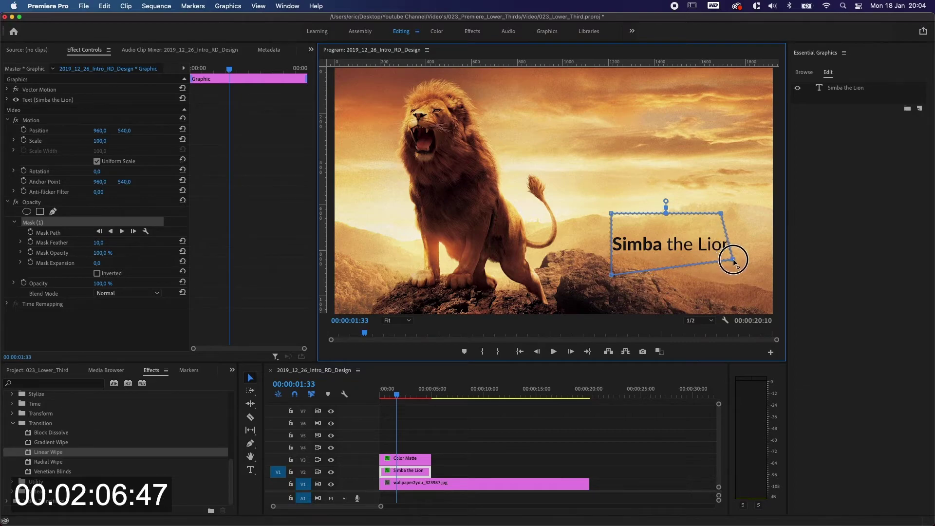
drag(724, 214, 731, 223)
drag(732, 267, 736, 265)
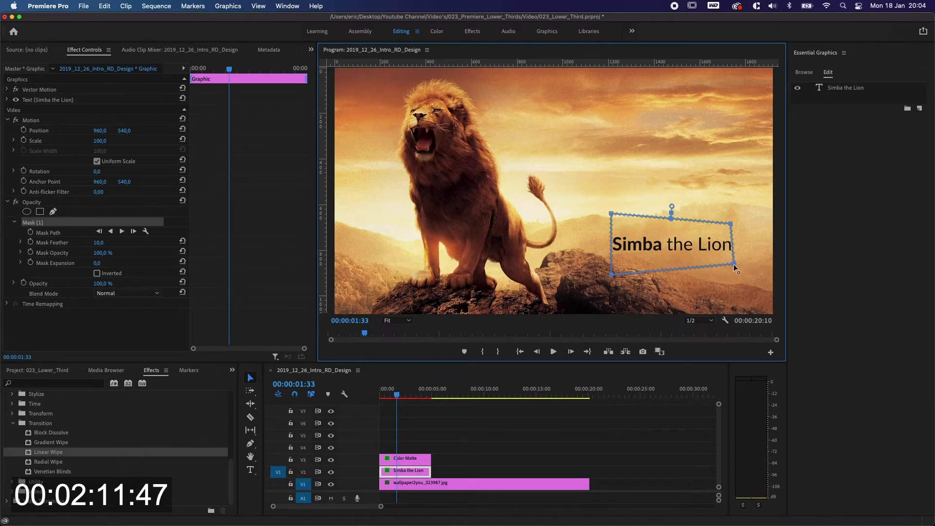
- Start keyframing the text layer's Mask Path at 00:00:01:31
mouse_move(229, 70)
mouse_down()
mouse_move(192, 70)
mouse_move(231, 76)
mouse_up()
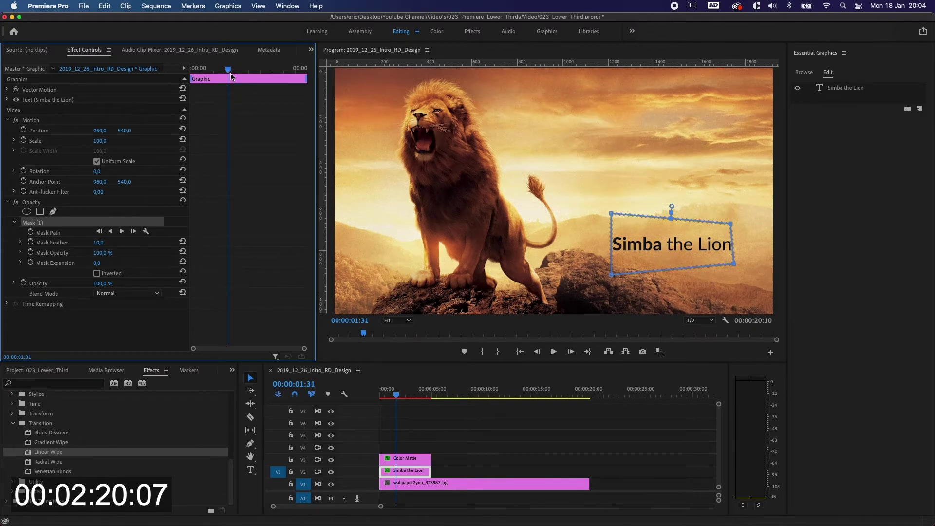
click(227, 71)
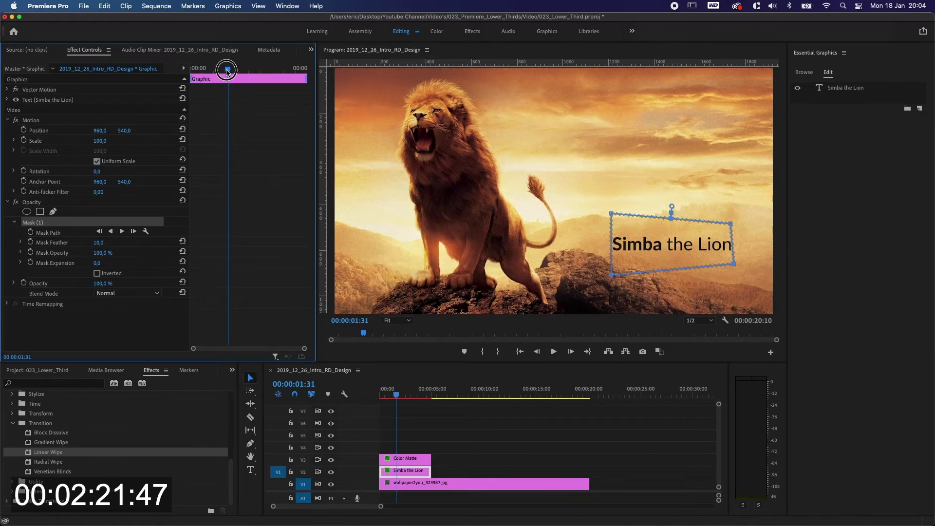
drag(227, 72, 227, 73)
drag(227, 72, 228, 71)
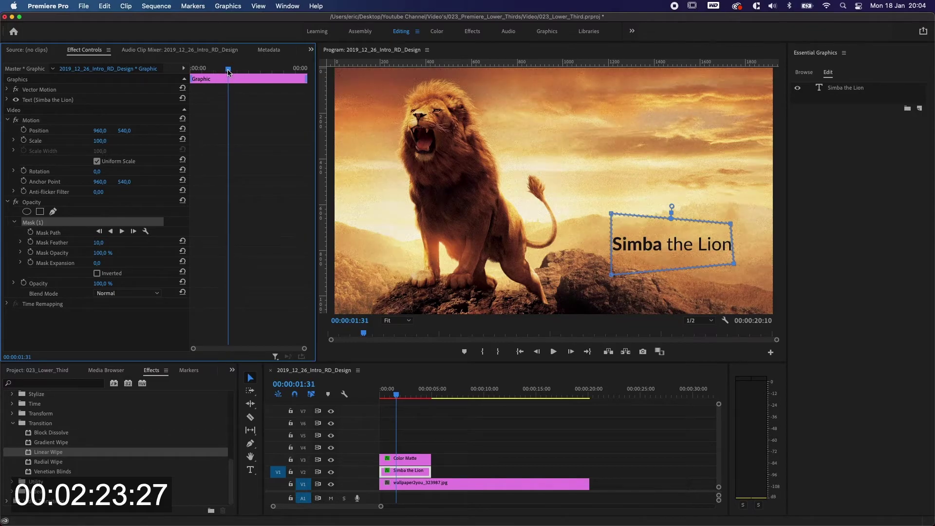
click(56, 235)
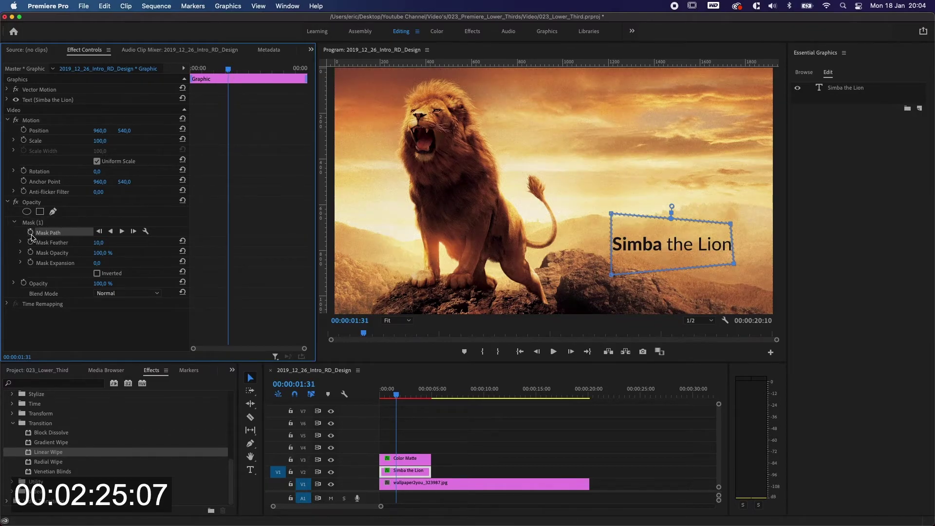
click(30, 233)
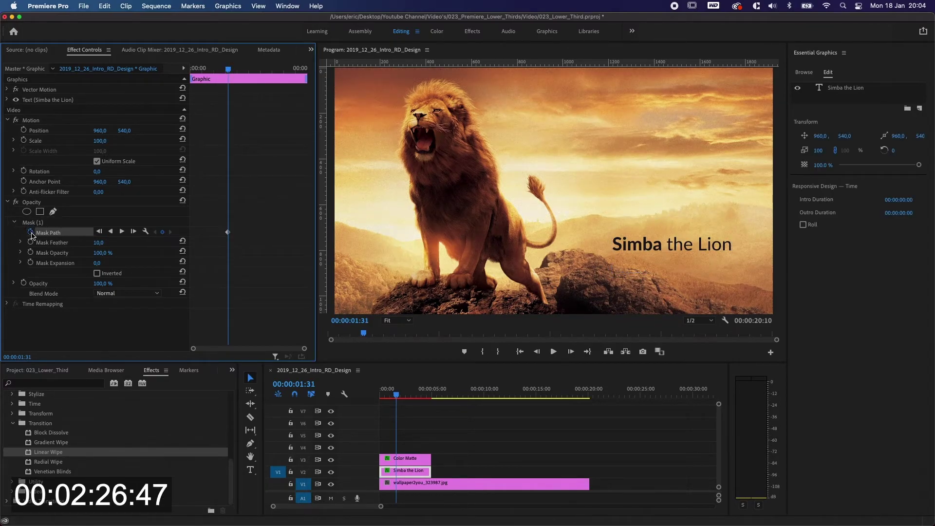
- At 00:00:00:02, shift the text's mask left until its right edge meets the matte bar, creating a second Mask Path keyframe
drag(230, 71, 190, 70)
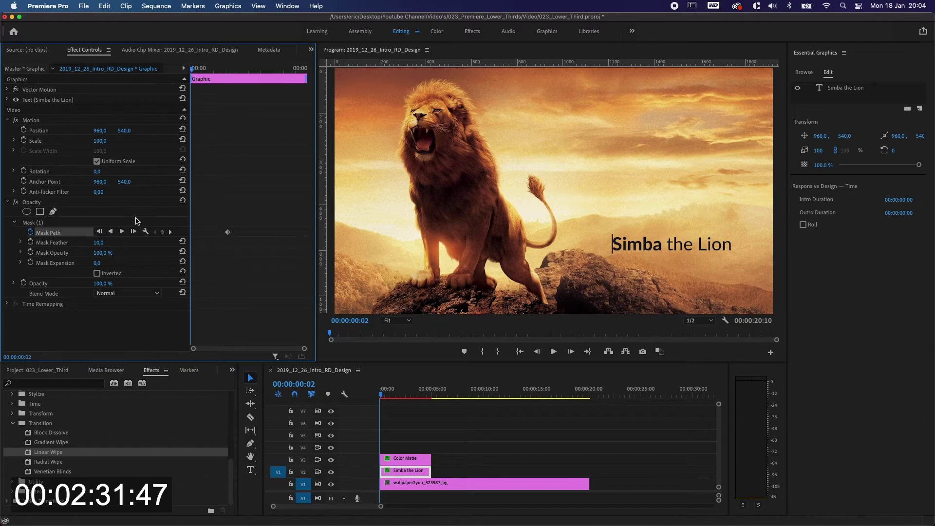
click(55, 237)
click(54, 234)
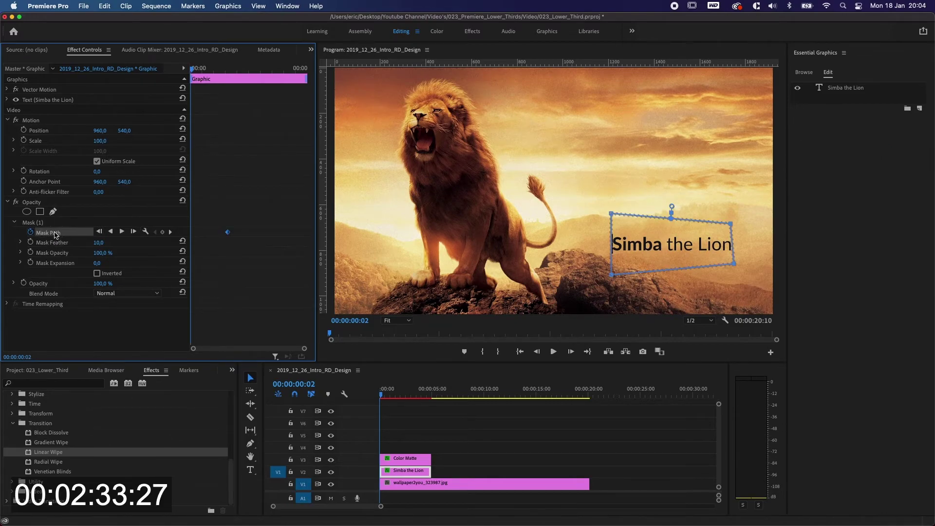
drag(686, 235, 572, 240)
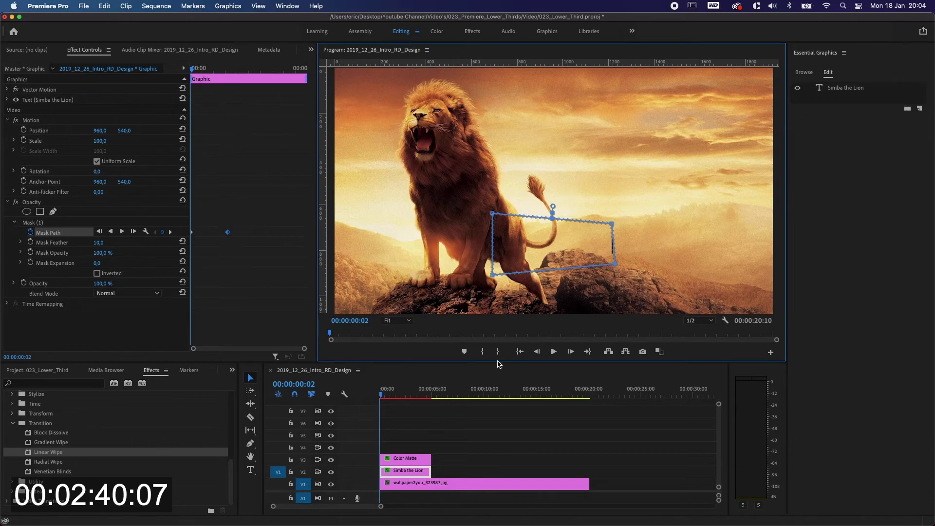
- Play the sequence from the first frame to check the matte bar and text reveal animation
click(403, 459)
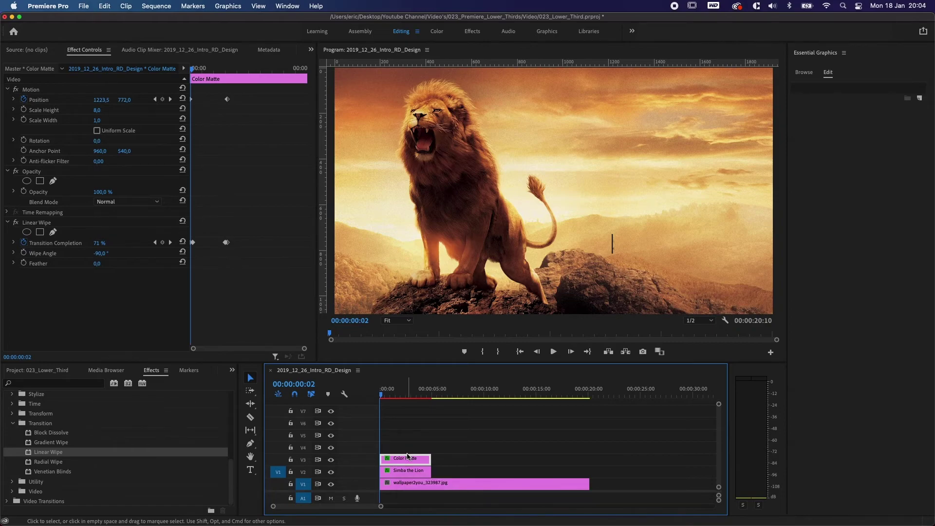
drag(383, 395, 374, 396)
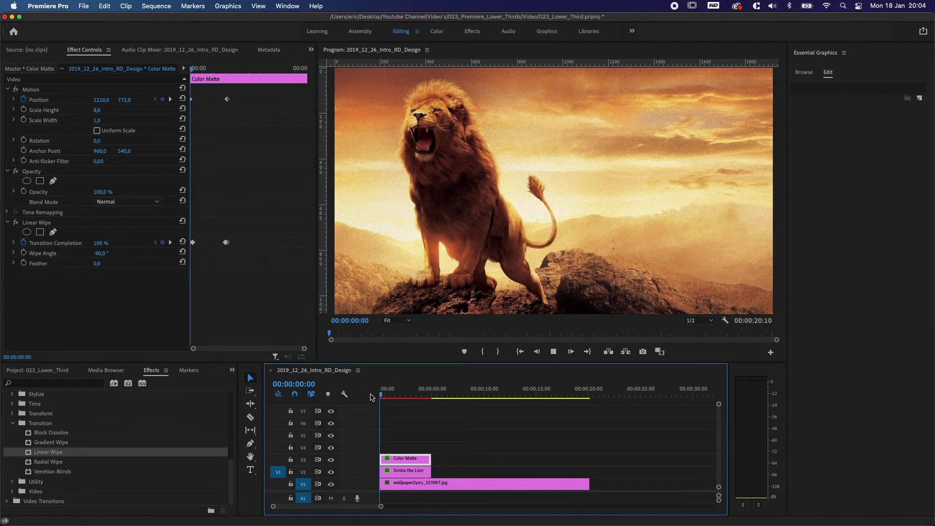
key(space)
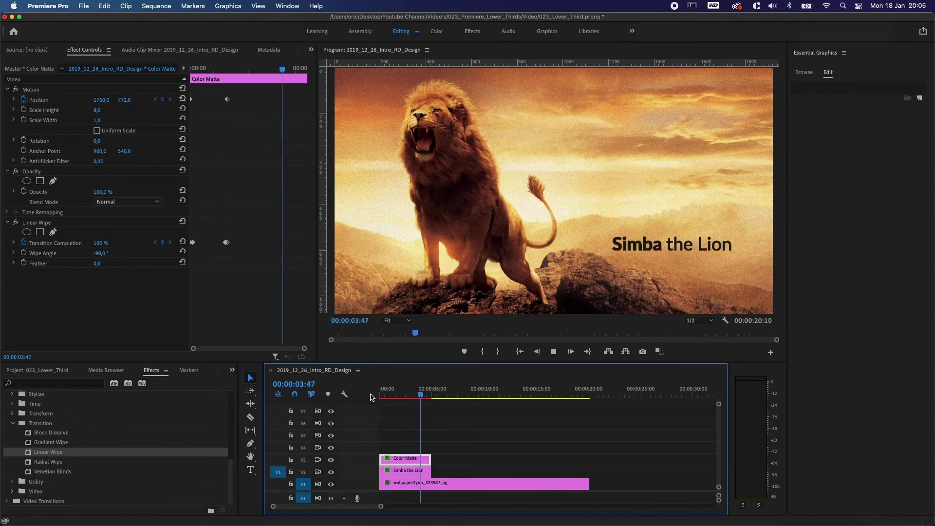
key(space)
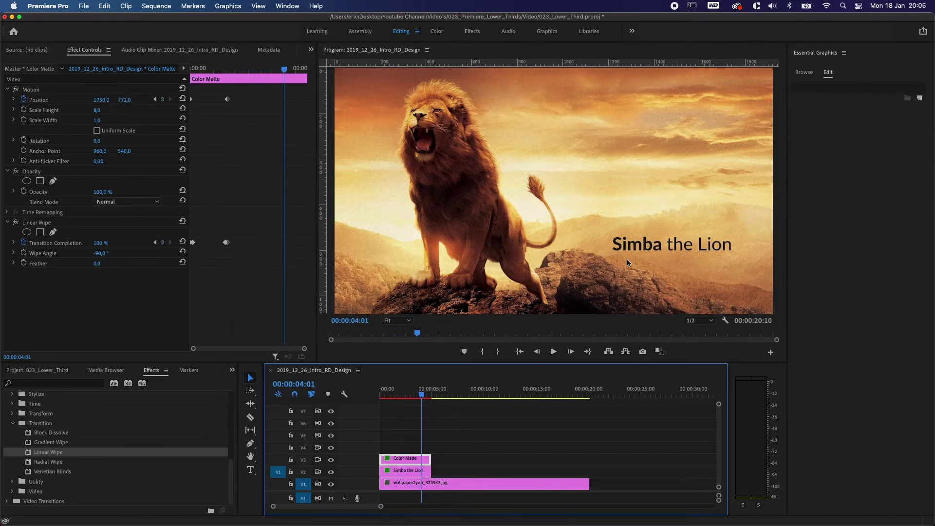